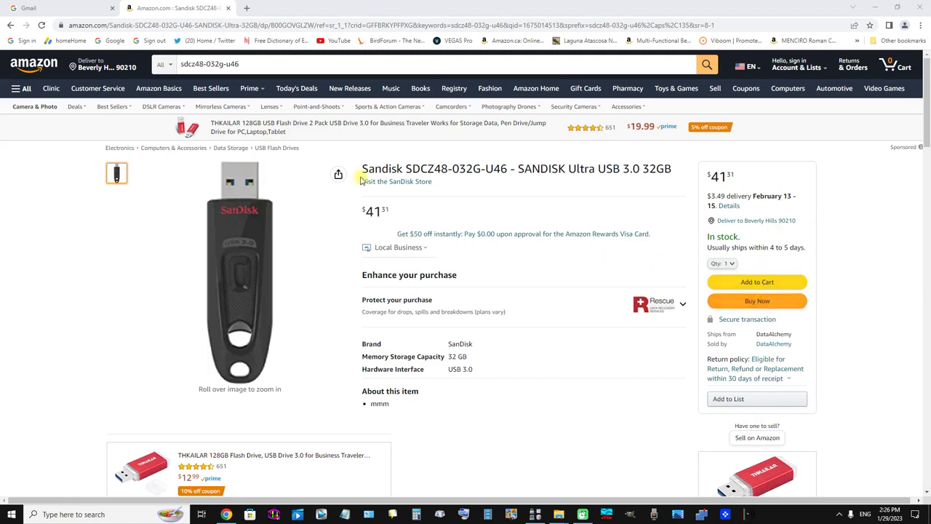
# Step: Highlight the product title text, then clear the highlight
pyautogui.moveTo(356, 168); pyautogui.dragTo(668, 182)
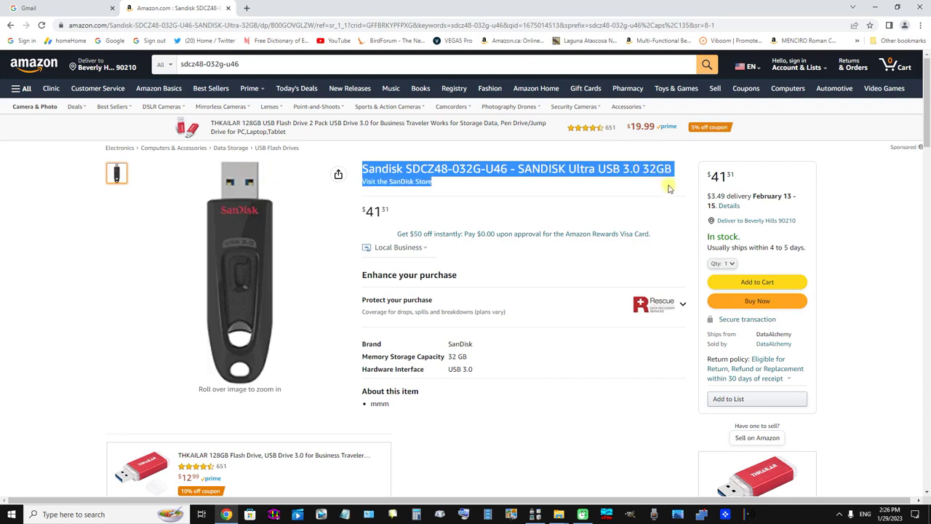
pyautogui.click(460, 183)
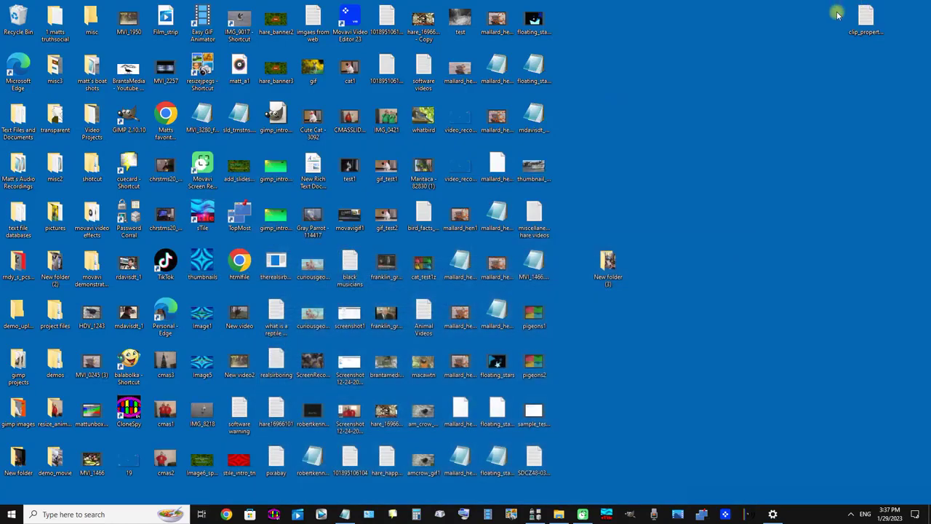
# Step: Copy the unboxing MP4 video from the desktop
pyautogui.click(873, 5)
pyautogui.click(87, 417)
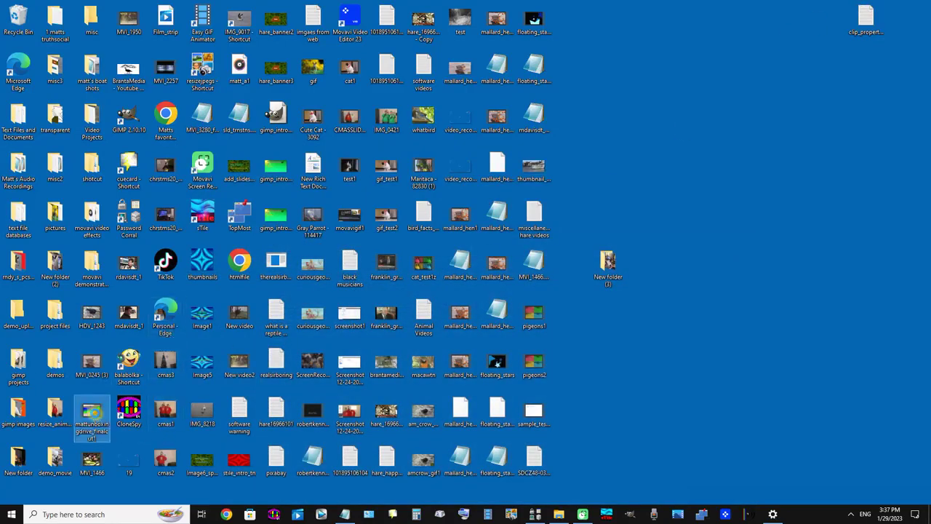
pyautogui.rightClick(96, 416)
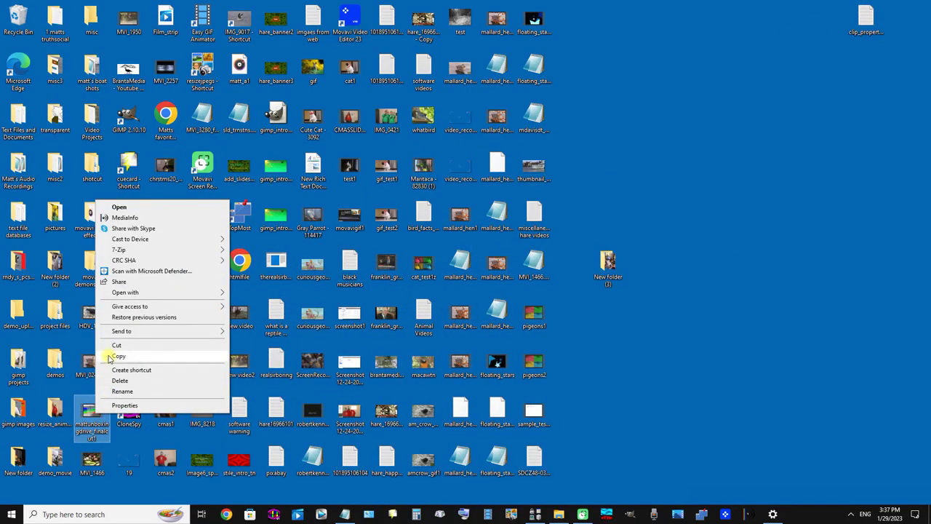
pyautogui.click(111, 356)
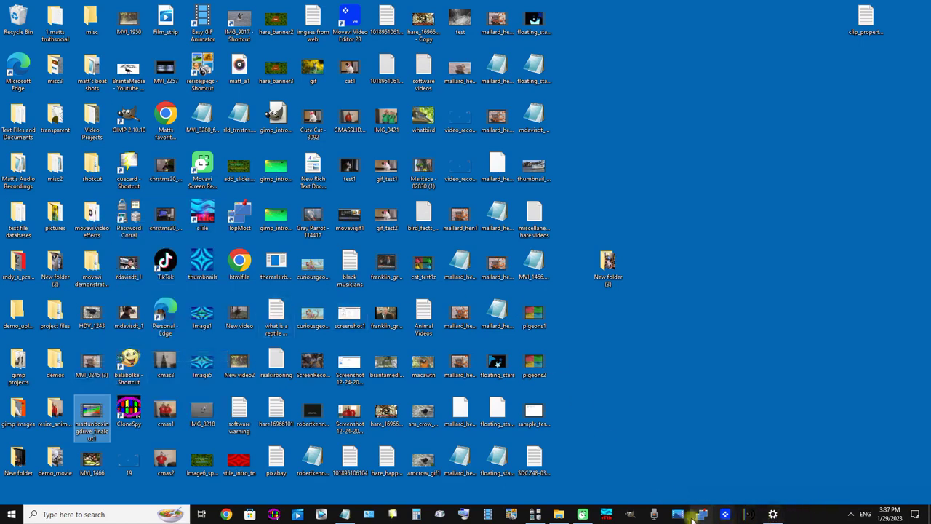
# Step: Paste the video into USB Drive (D:), dismiss the File Too Large warning, and return to This PC
pyautogui.click(559, 515)
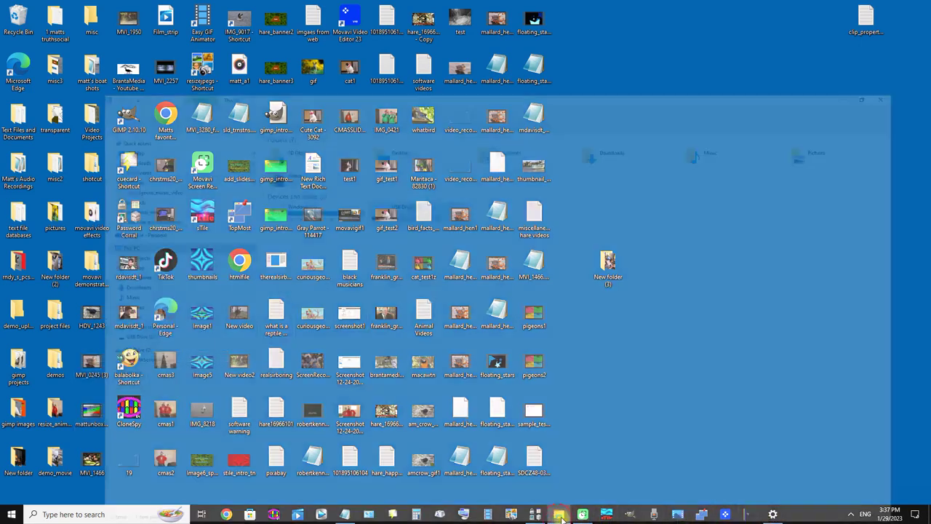
pyautogui.doubleClick(375, 149)
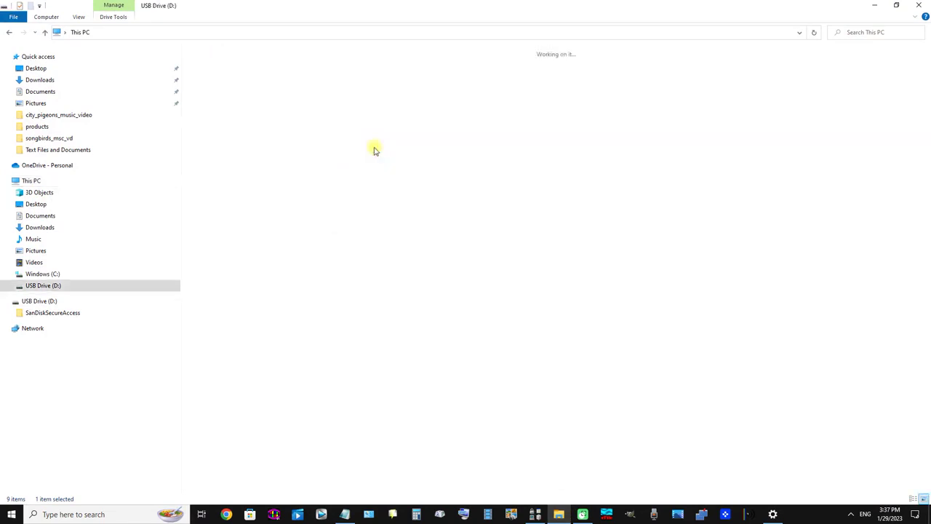
pyautogui.rightClick(363, 112)
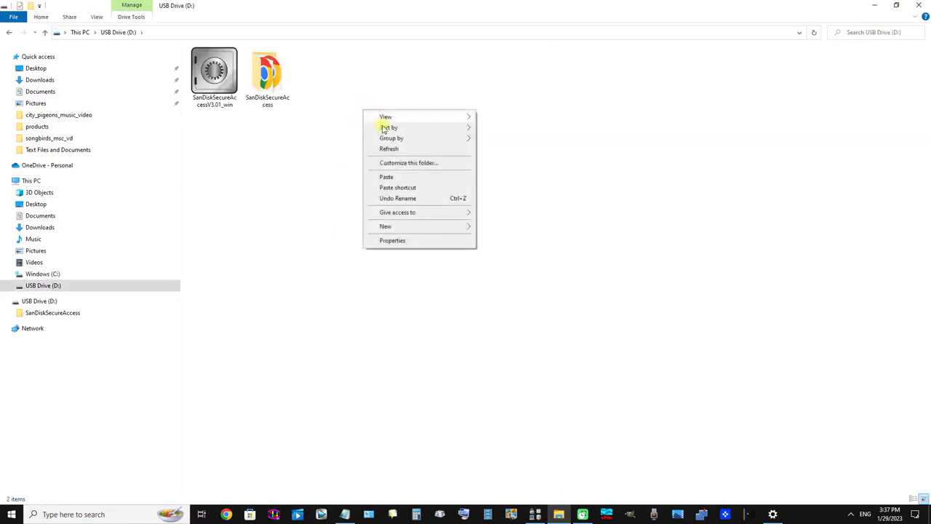
pyautogui.click(386, 176)
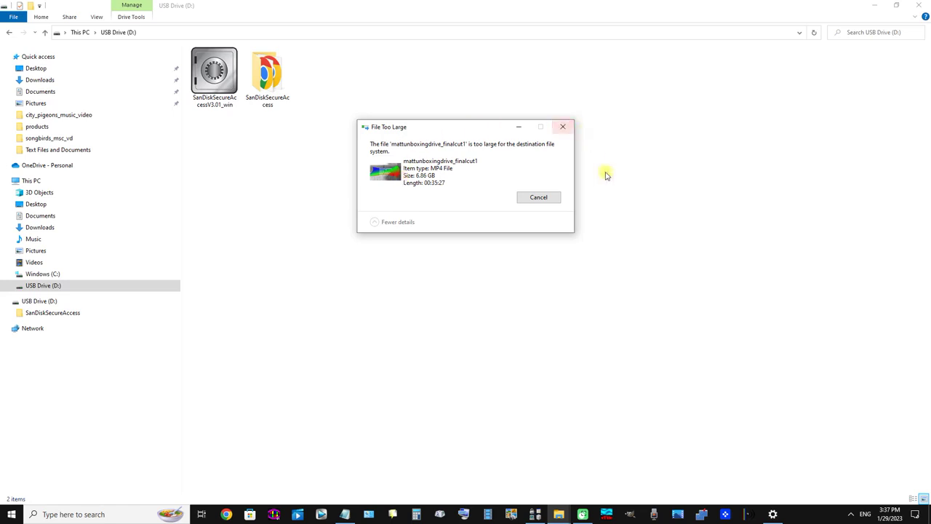
pyautogui.click(545, 198)
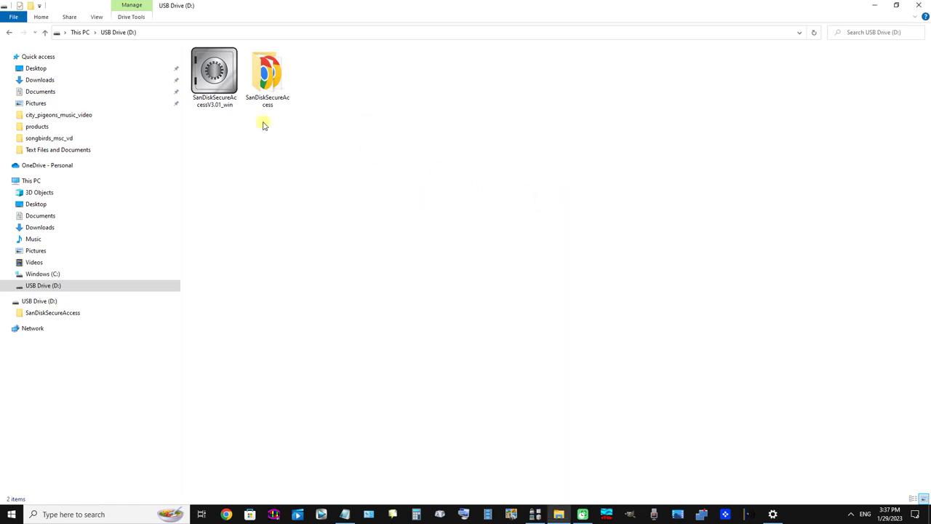
pyautogui.click(45, 33)
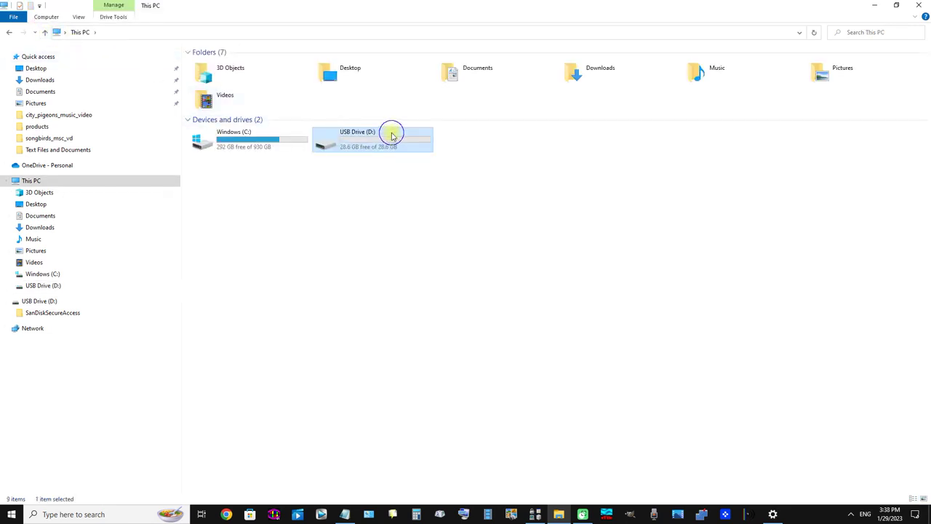
# Step: Open Format for USB Drive (D:), choose the NTFS file system, and start formatting
pyautogui.rightClick(391, 135)
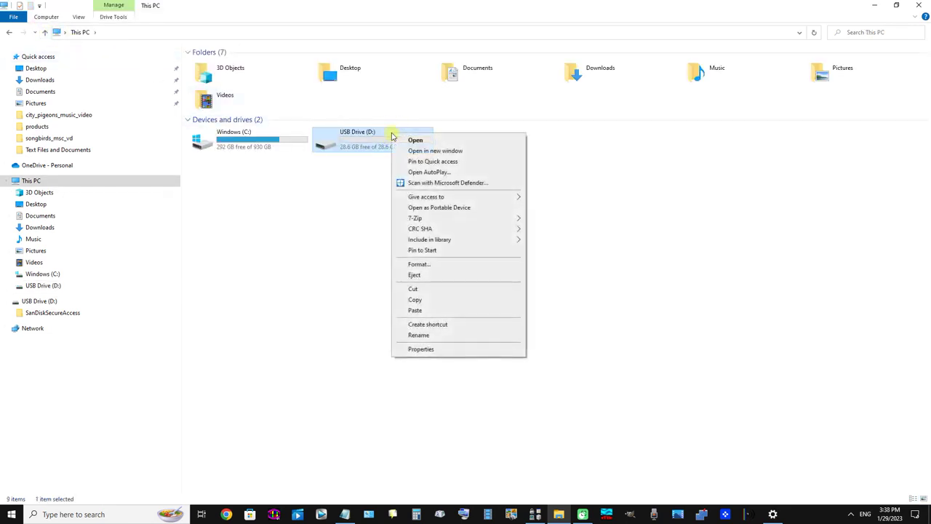
pyautogui.click(424, 266)
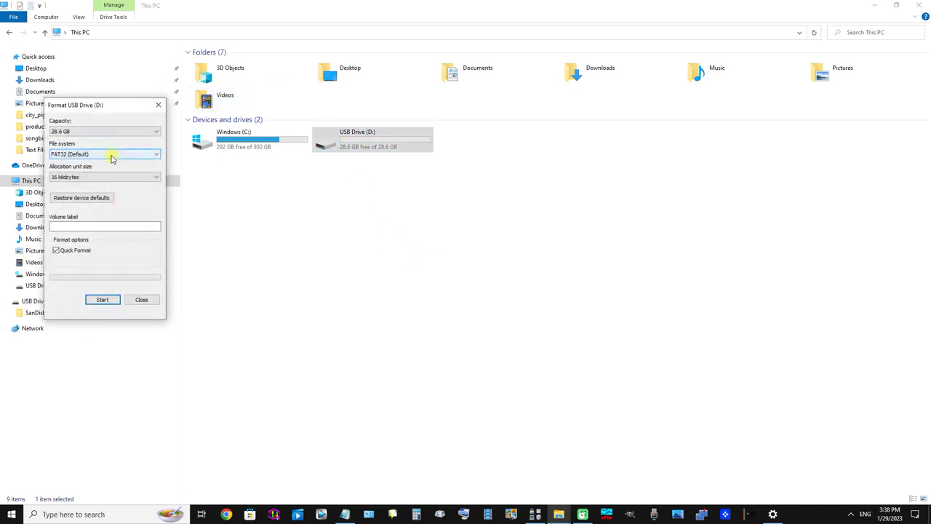
pyautogui.click(113, 158)
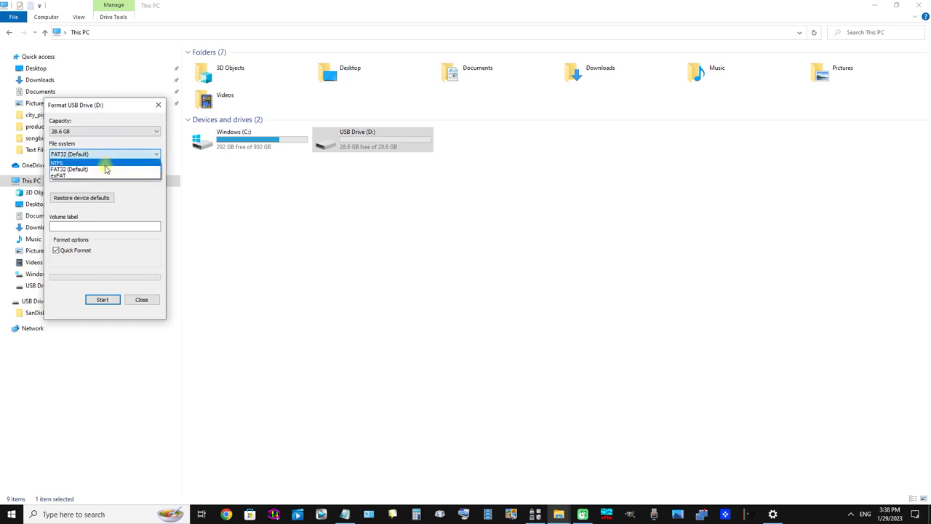
pyautogui.click(105, 162)
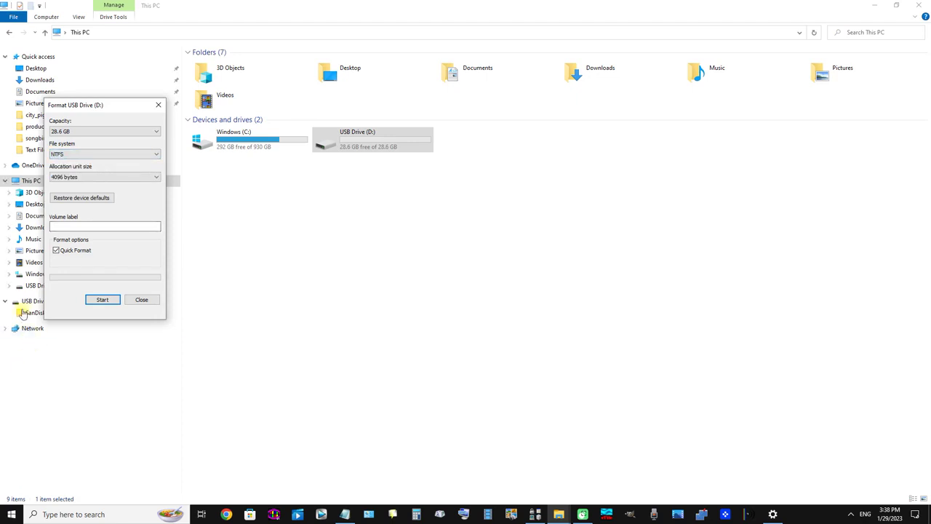
pyautogui.click(97, 300)
# Step: Confirm the erase warning, acknowledge Format Complete, close the Format window and minimize Explorer
pyautogui.click(100, 300)
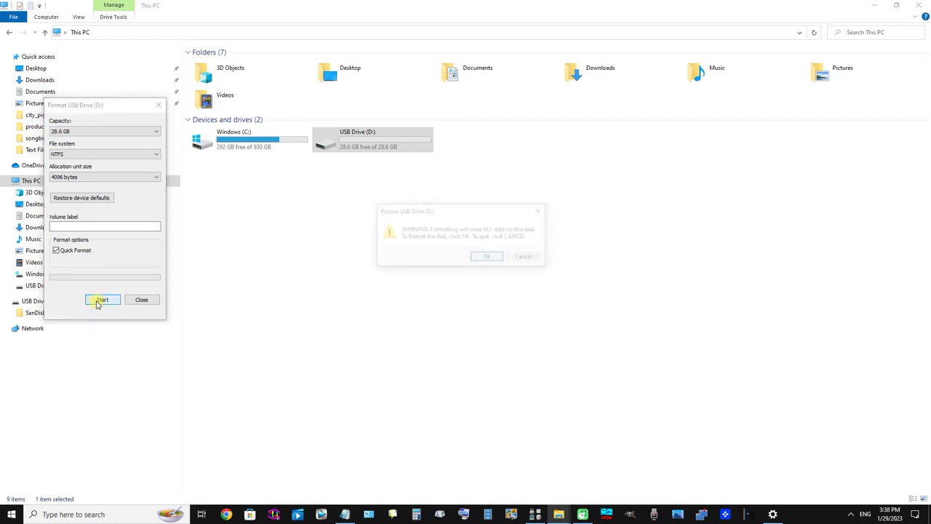
pyautogui.click(487, 259)
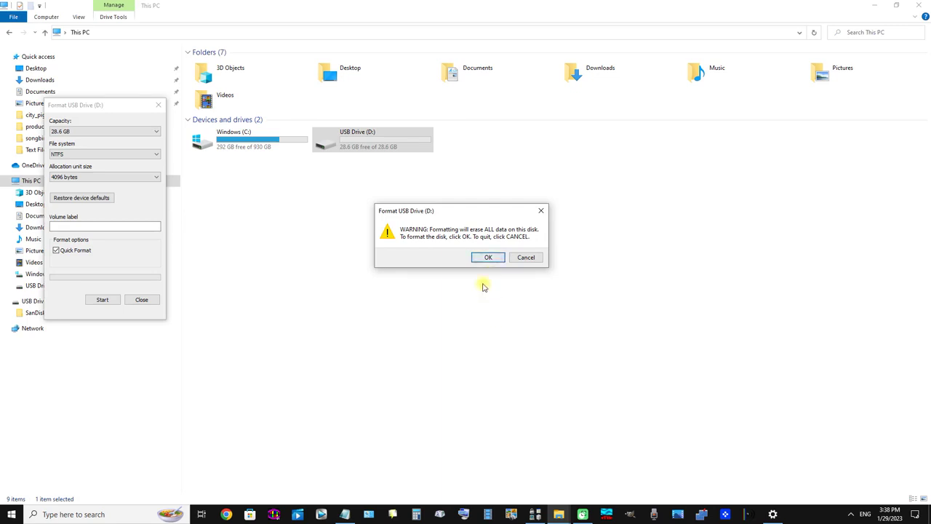
pyautogui.click(487, 257)
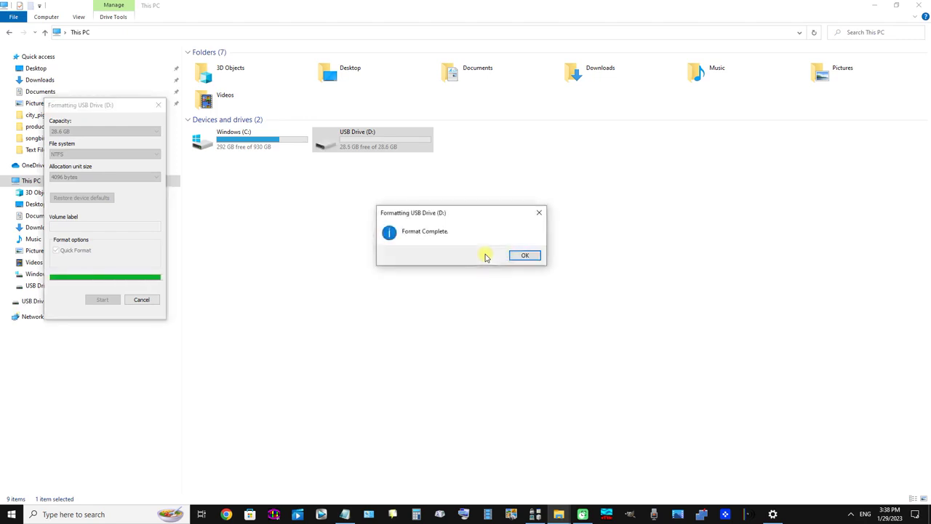
pyautogui.click(524, 259)
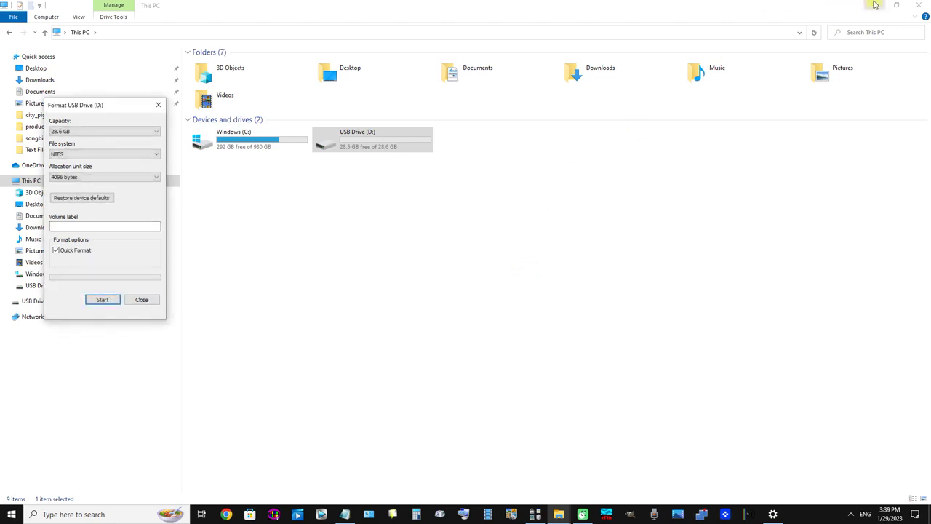
pyautogui.click(157, 105)
pyautogui.click(875, 5)
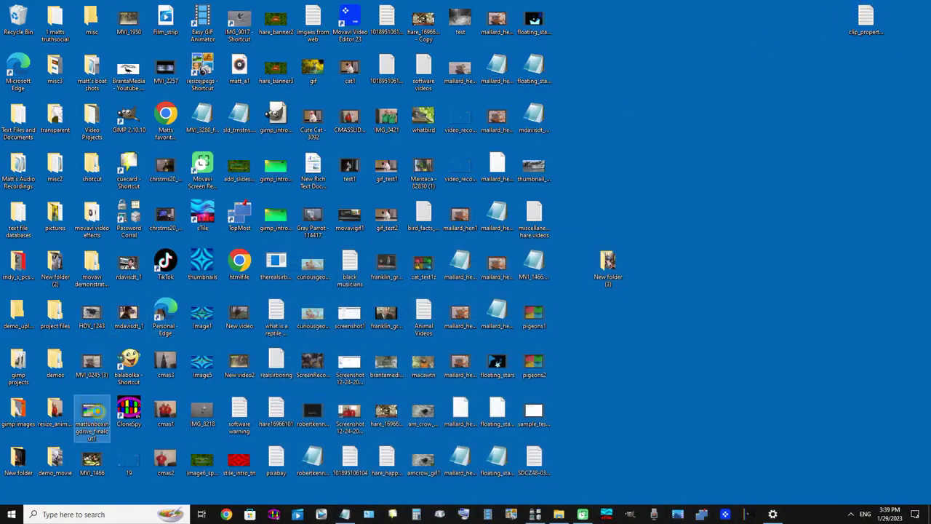
# Step: Check the desktop mattunboxing video's Properties to confirm its 6.86 GB size
pyautogui.rightClick(99, 411)
pyautogui.click(131, 404)
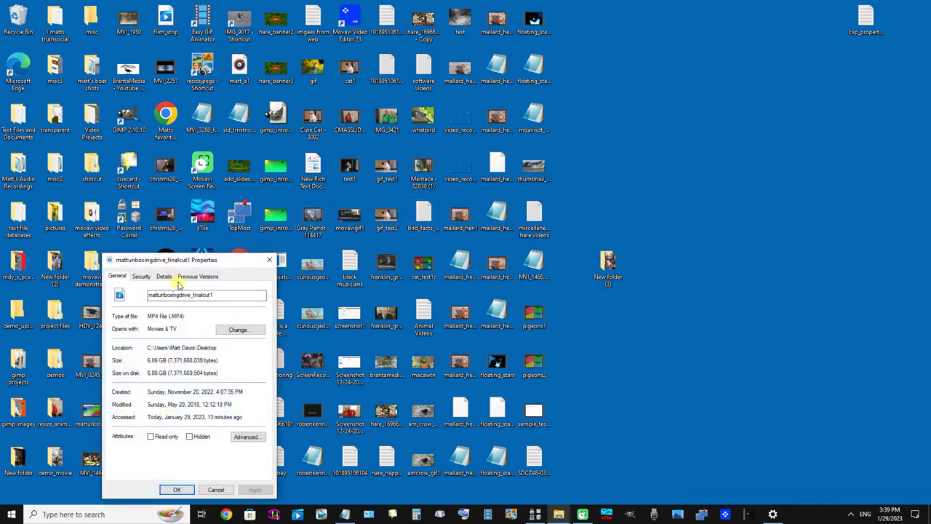
pyautogui.click(269, 259)
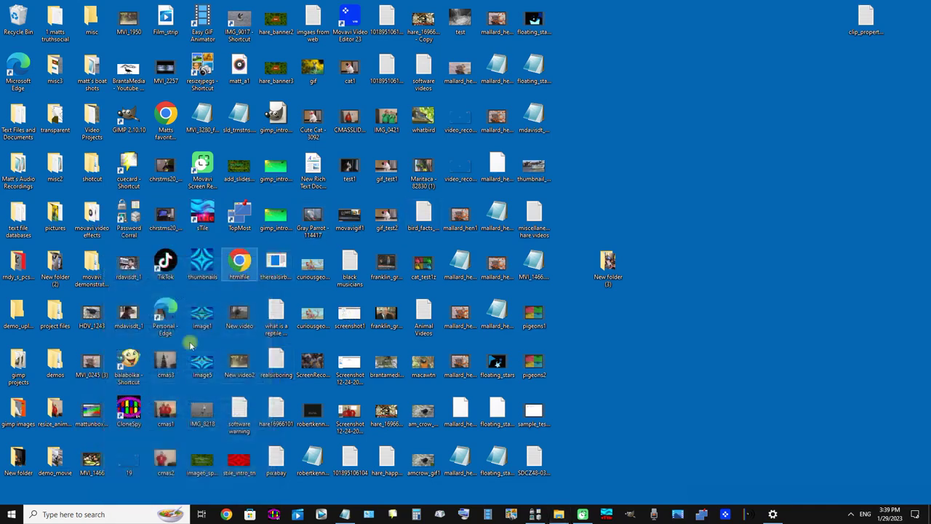
pyautogui.rightClick(100, 416)
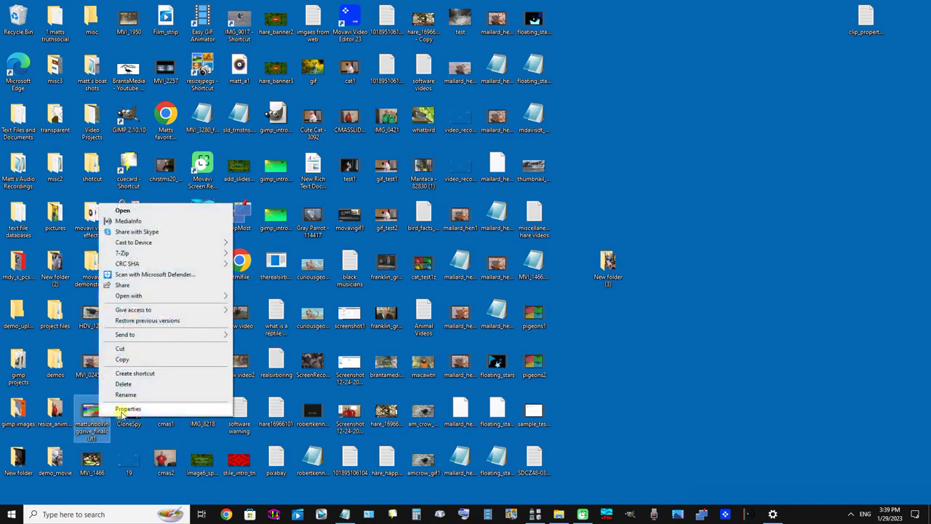
pyautogui.click(123, 408)
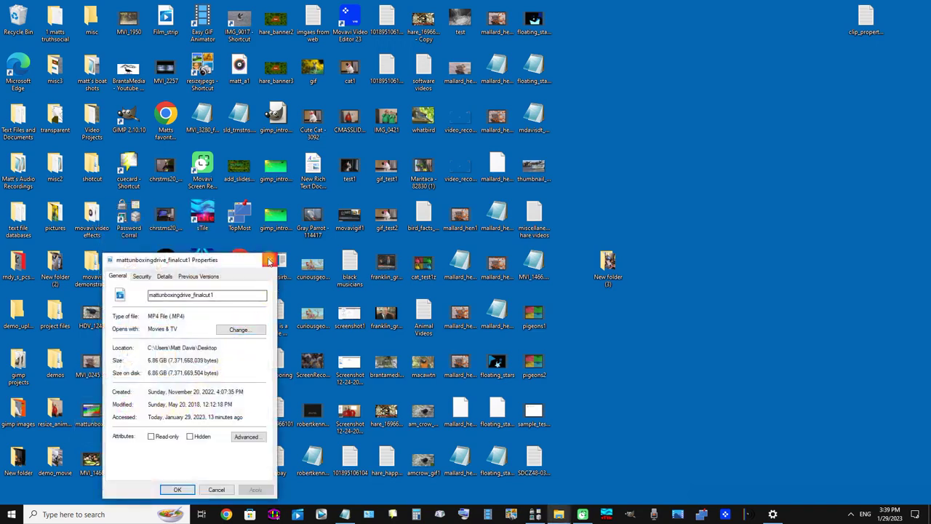
pyautogui.click(269, 259)
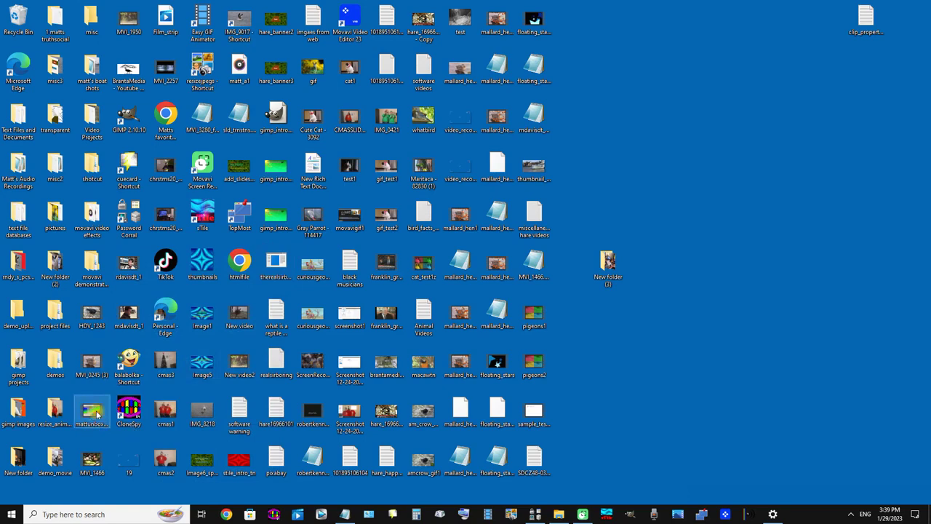
pyautogui.rightClick(92, 415)
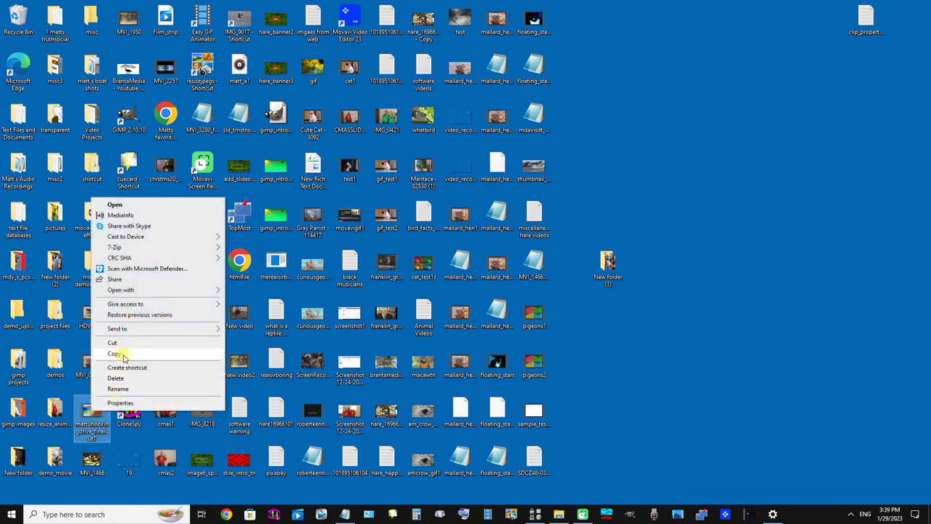
# Step: Copy the mattunboxingdrive_finalcut1 video and paste it into the empty USB Drive (D:)
pyautogui.click(119, 354)
pyautogui.click(559, 516)
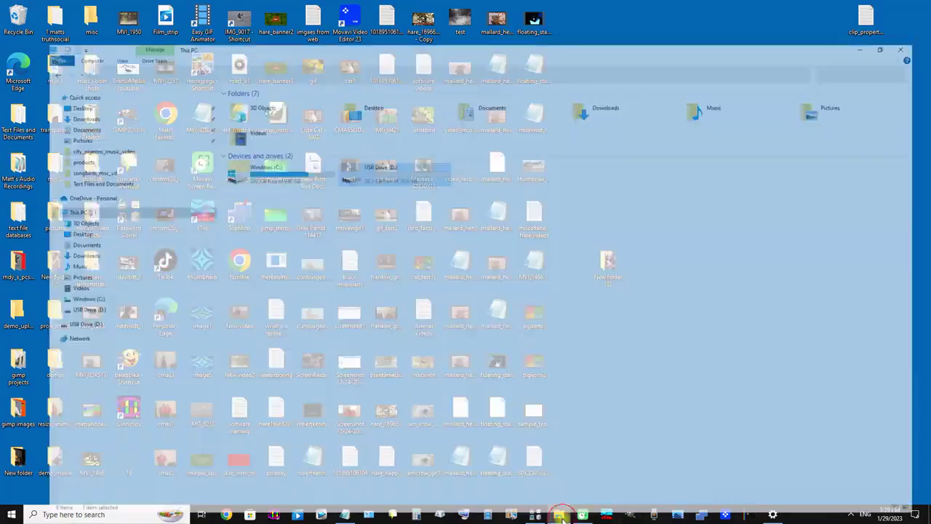
pyautogui.doubleClick(360, 147)
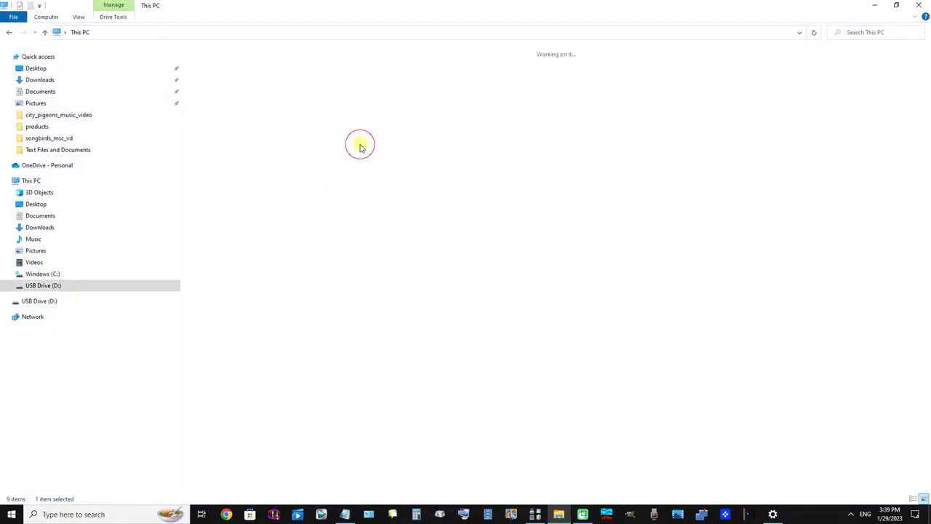
pyautogui.rightClick(277, 160)
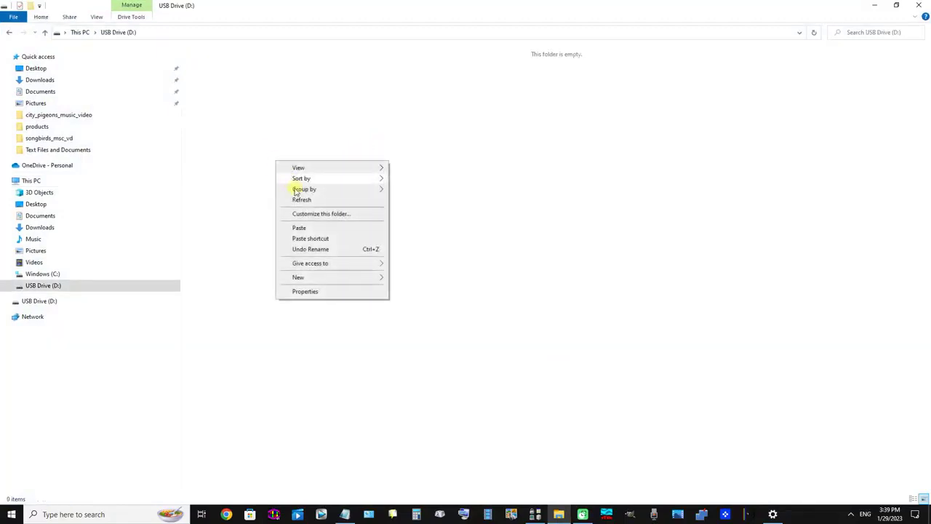
pyautogui.click(302, 229)
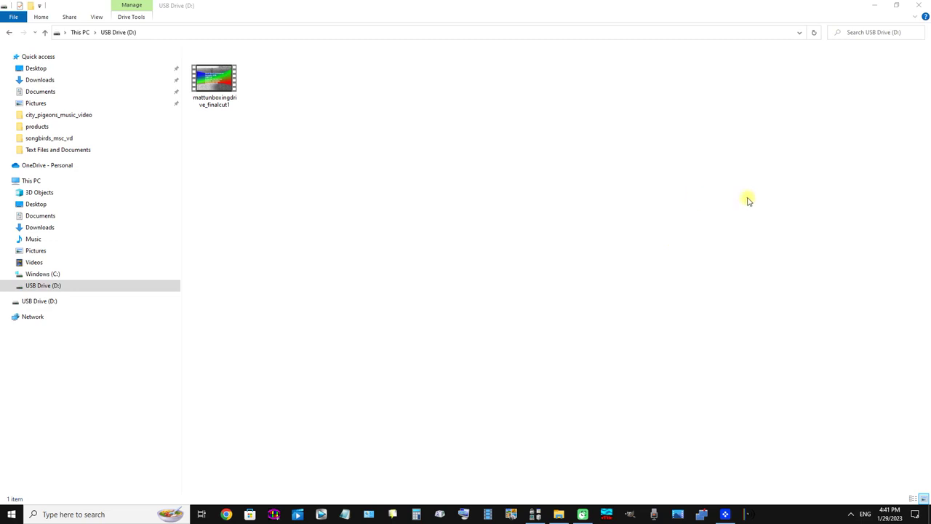
pyautogui.click(230, 88)
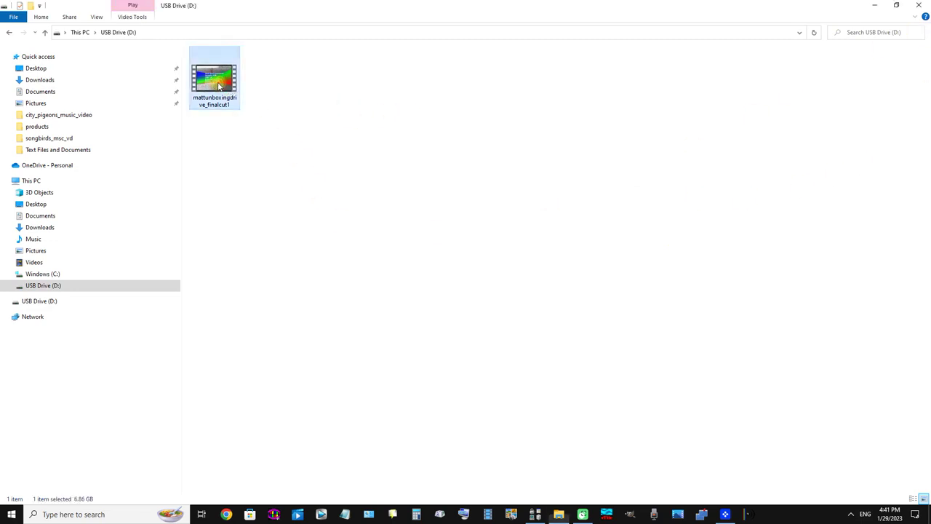
pyautogui.doubleClick(218, 85)
pyautogui.rightClick(217, 83)
pyautogui.click(260, 252)
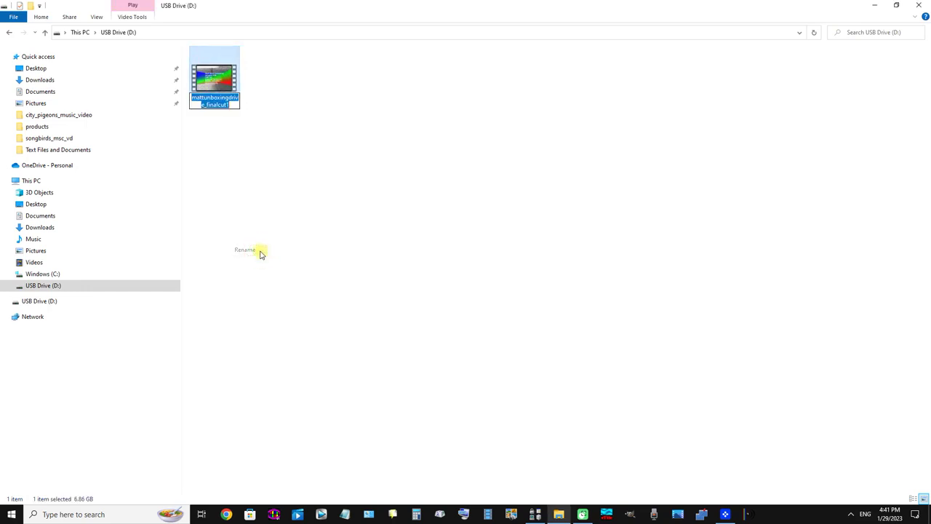
pyautogui.click(215, 85)
pyautogui.rightClick(212, 77)
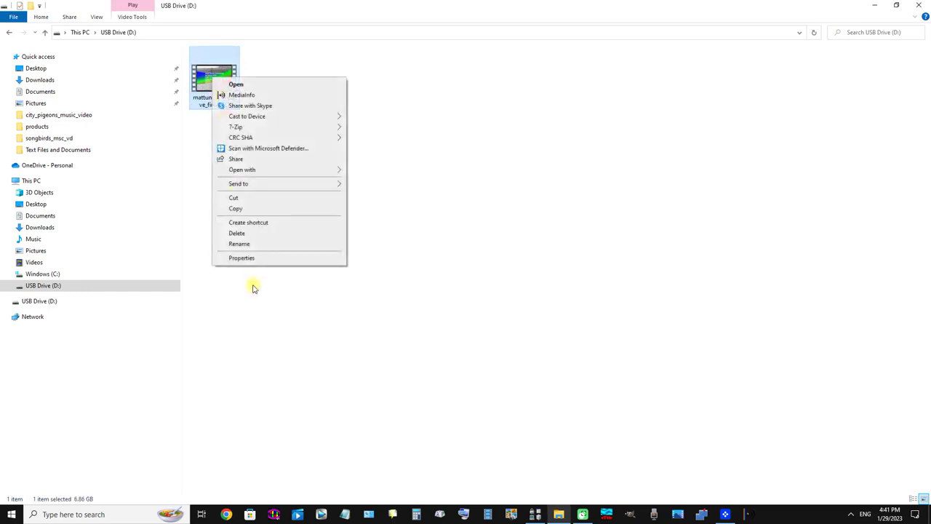
pyautogui.click(262, 258)
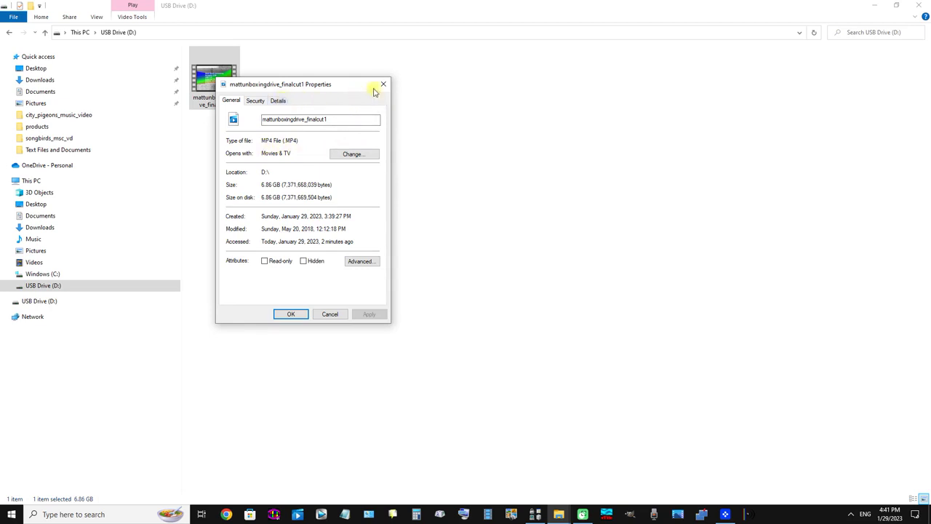
pyautogui.moveTo(392, 82)
pyautogui.mouseDown()
pyautogui.moveTo(376, 90)
pyautogui.moveTo(390, 85)
pyautogui.mouseUp()
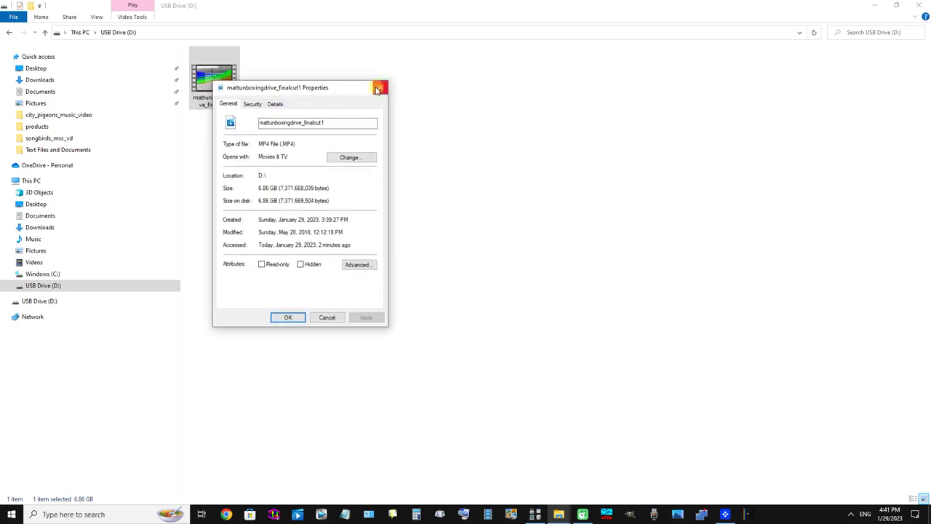
pyautogui.click(380, 87)
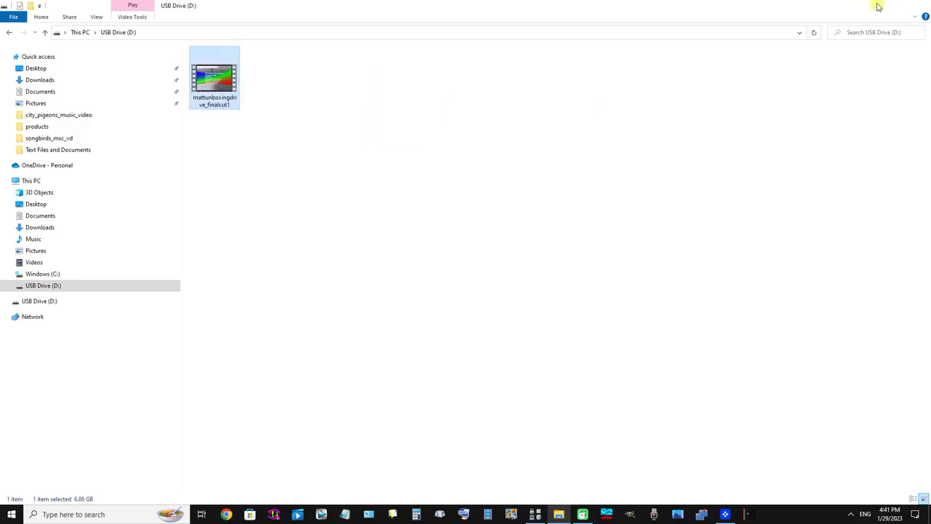
pyautogui.click(878, 7)
# Step: Copy the IMG photo from the desktop and paste it into USB Drive (D:)
pyautogui.doubleClick(755, 120)
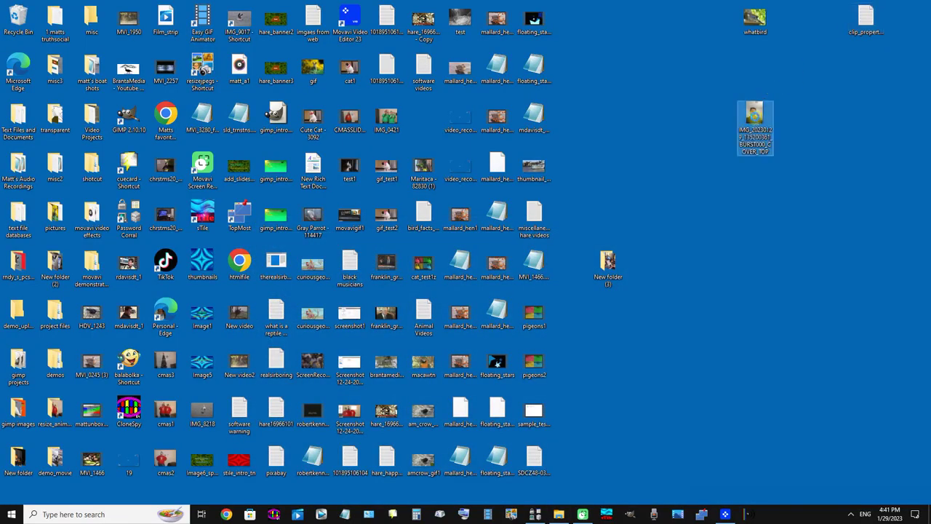
pyautogui.rightClick(741, 103)
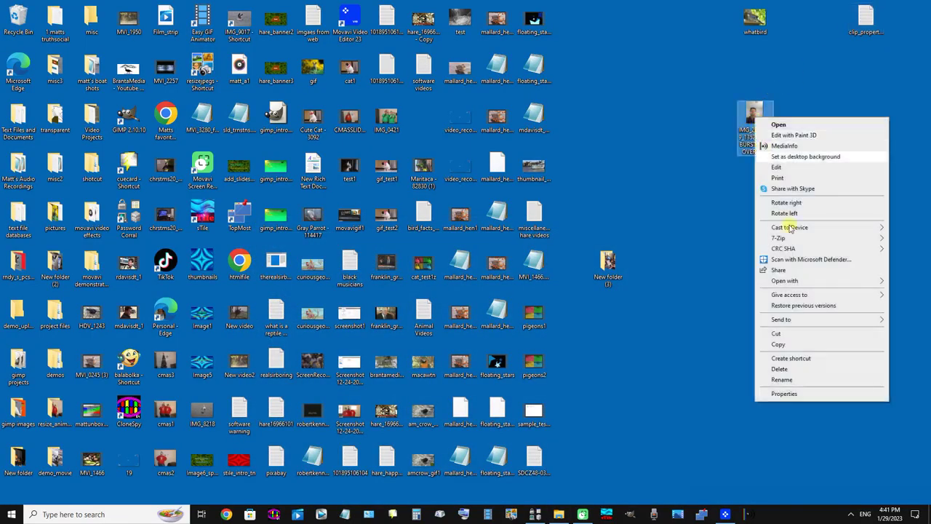
pyautogui.click(777, 345)
pyautogui.rightClick(752, 131)
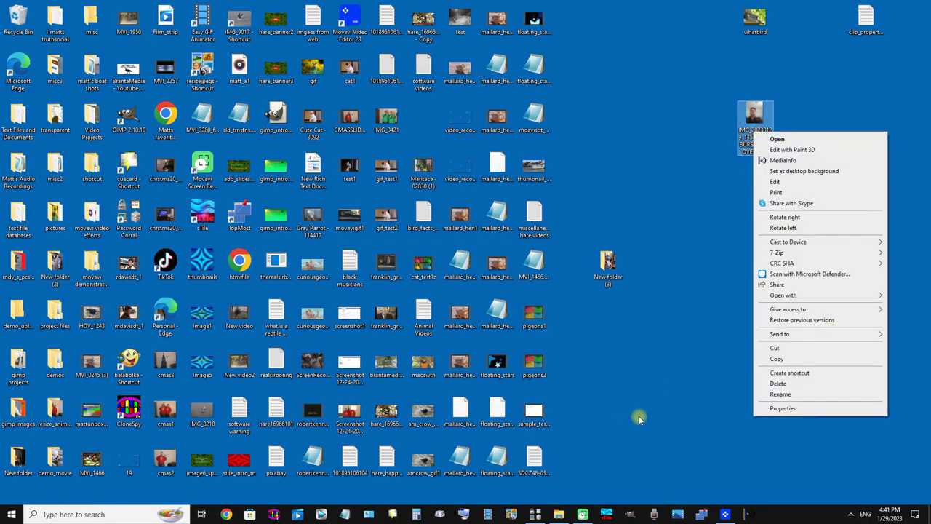
pyautogui.click(559, 514)
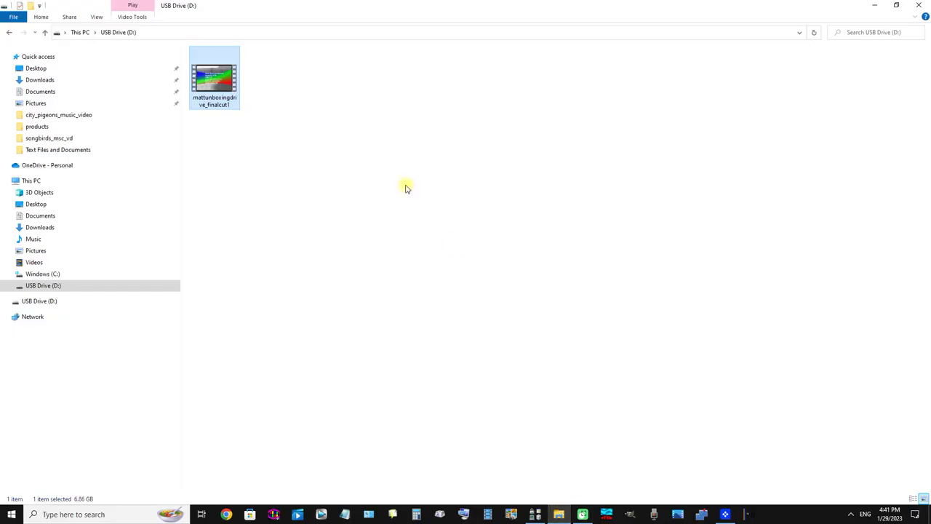
pyautogui.rightClick(405, 187)
pyautogui.click(434, 252)
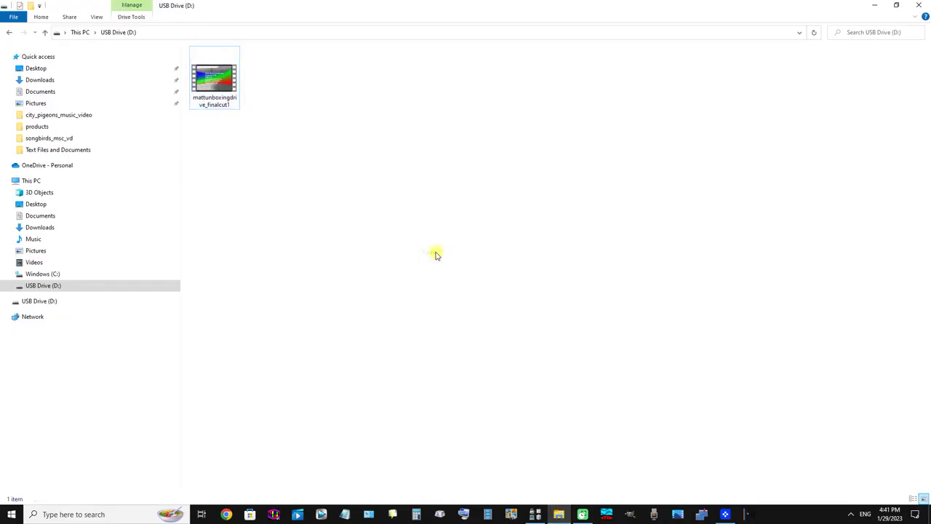